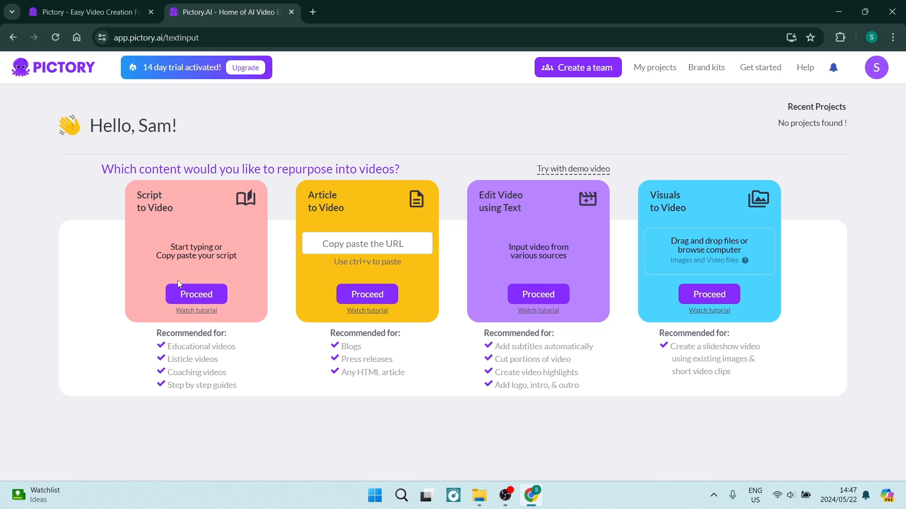
Start a script-to-video project with the copied butter chicken recipe script and name the video "A Traditional Butter Chicken Curry".
click(200, 293)
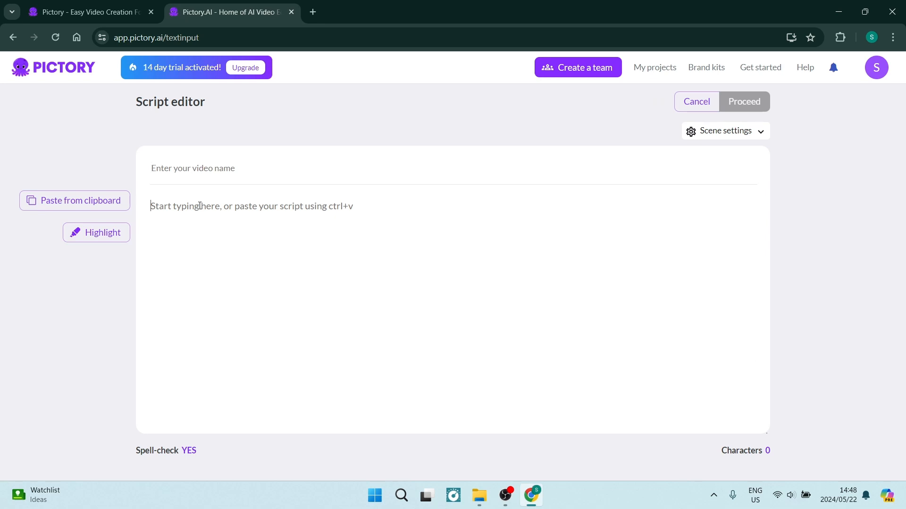
key(ctrl+v)
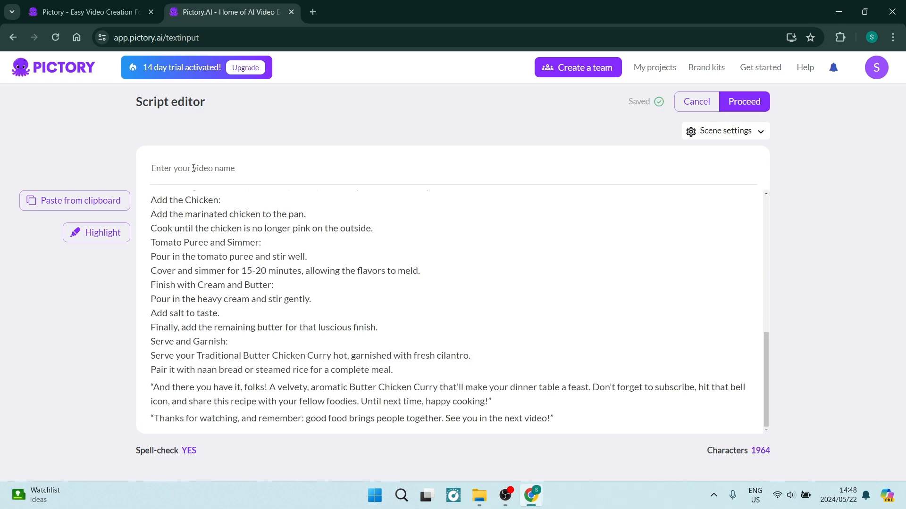
text(A Traditional Butter Chicken Curry)
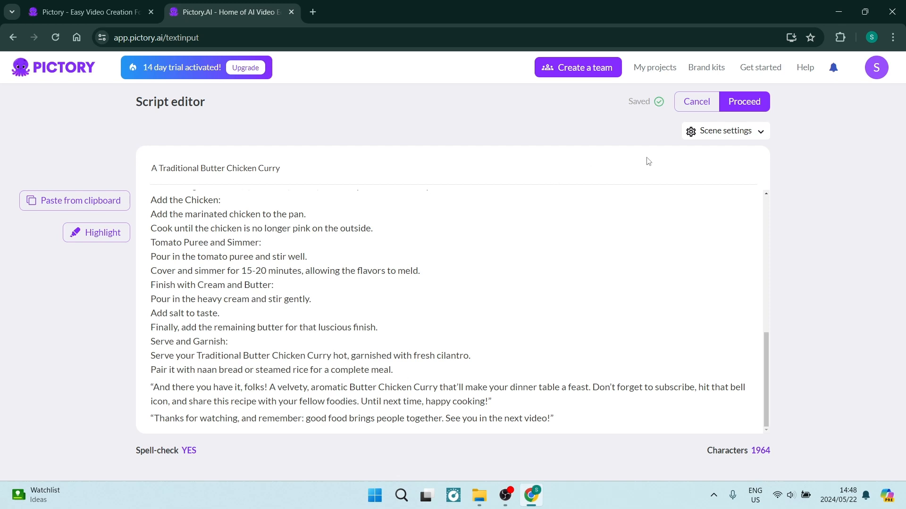
Check the scene settings, keep new scene creation on Both, and generate the storyboard from the script.
click(729, 133)
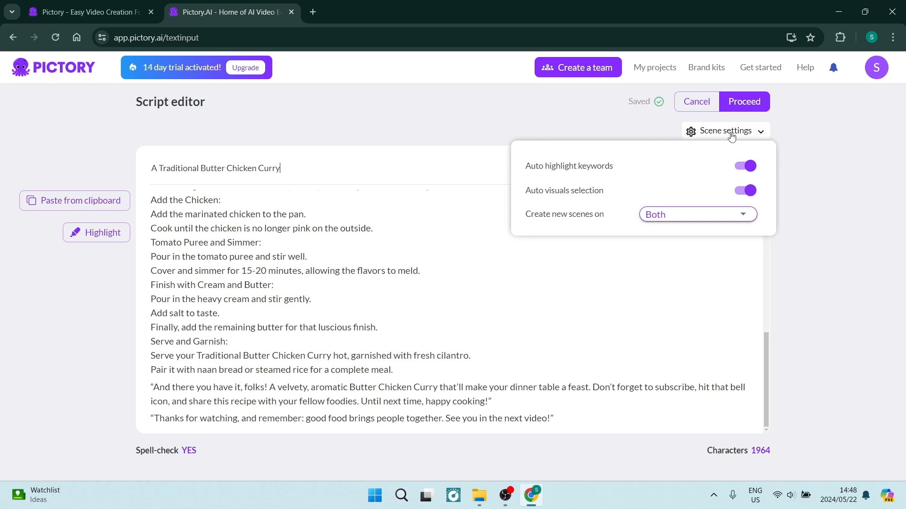
click(728, 215)
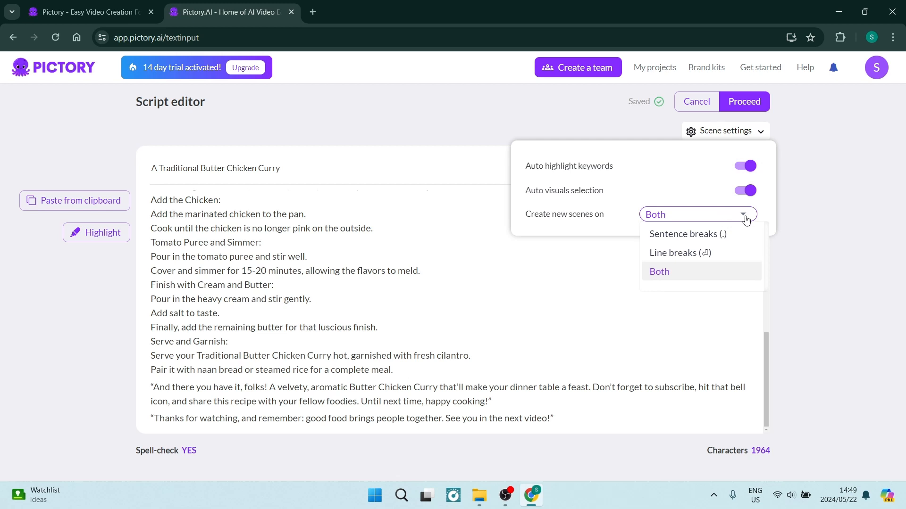
click(745, 219)
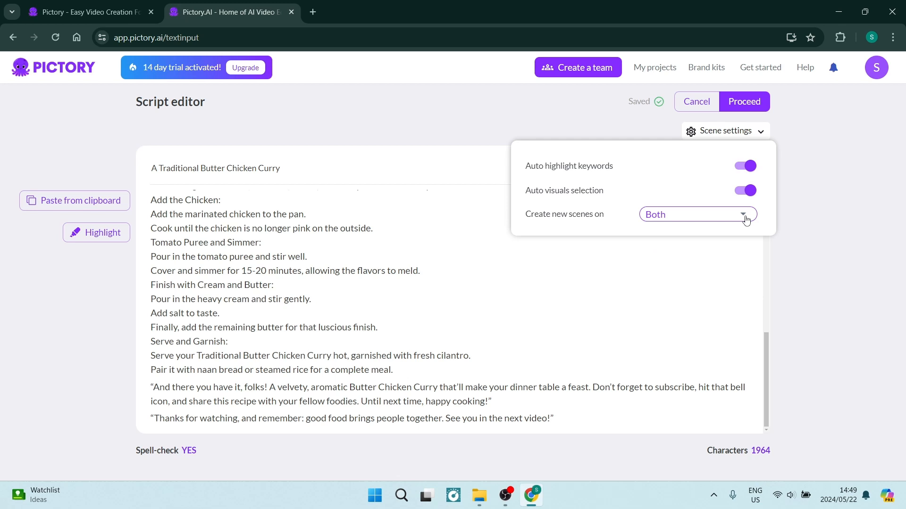
click(726, 131)
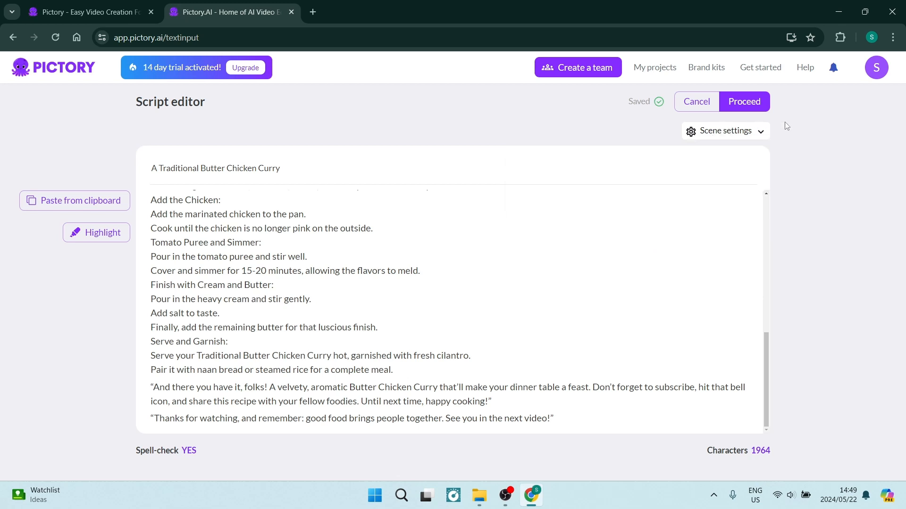
click(754, 109)
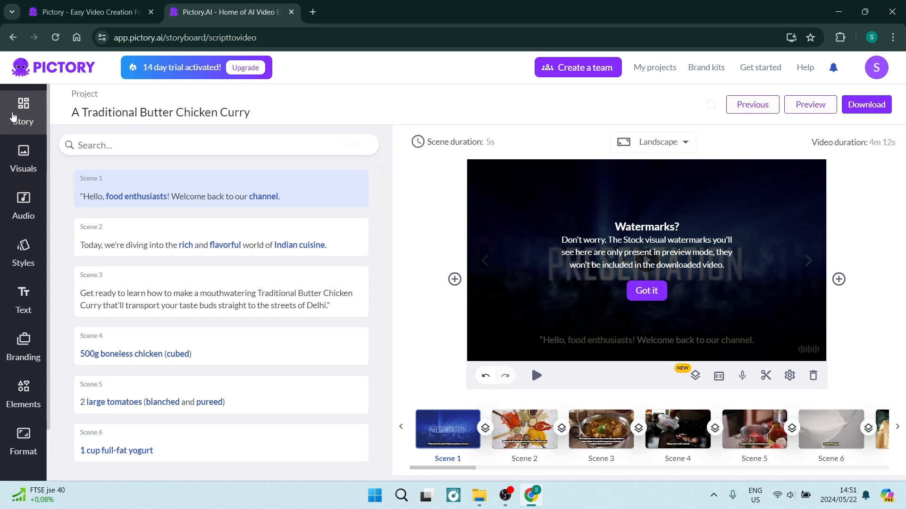
Review the storyboard's scene texts from the first to the last scene and dismiss the watermark notice.
click(13, 116)
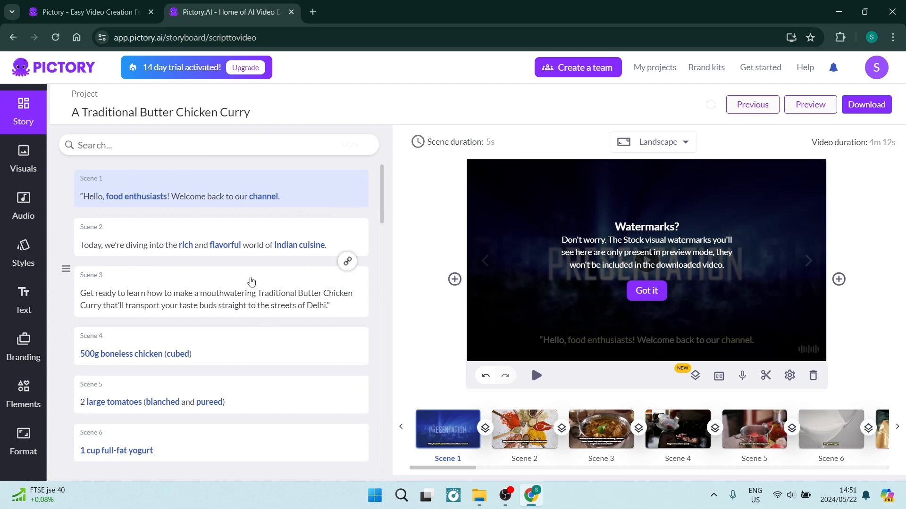
scroll(195, 349, down, 1)
scroll(195, 349, down, 12)
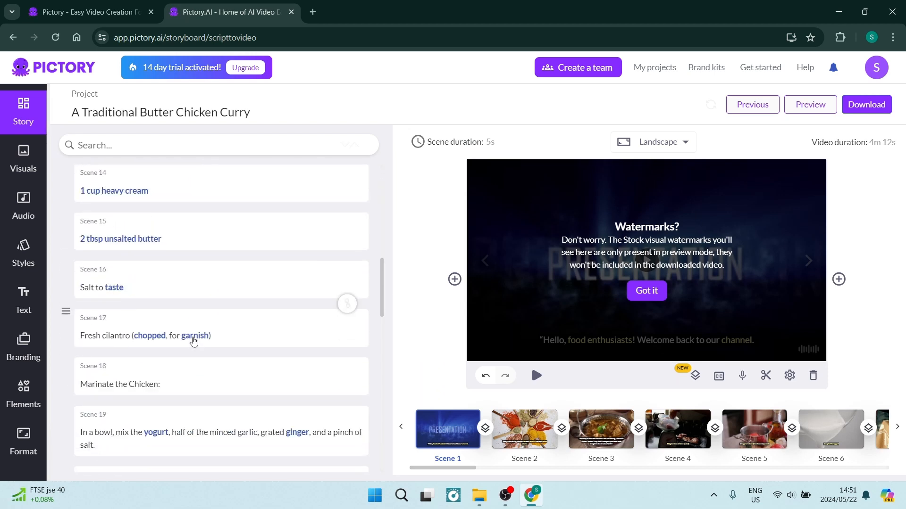
scroll(194, 341, down, 18)
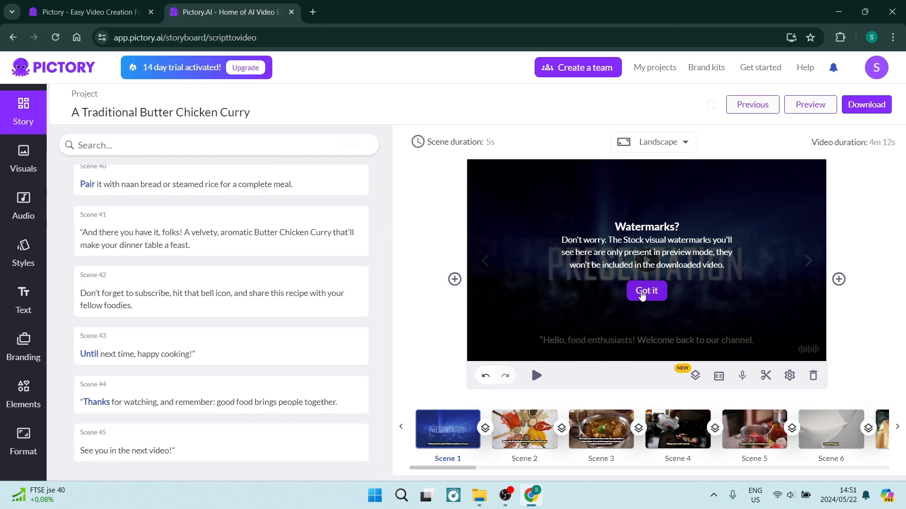
click(643, 291)
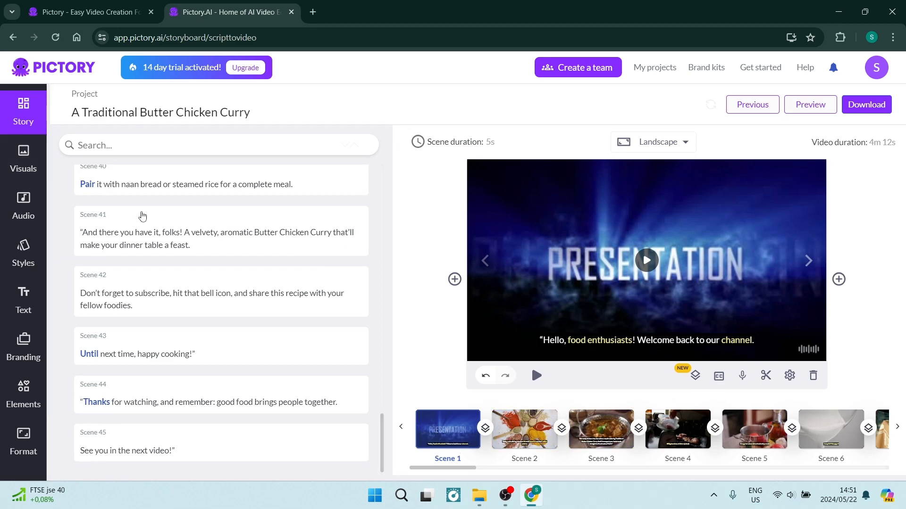
scroll(142, 216, up, 20)
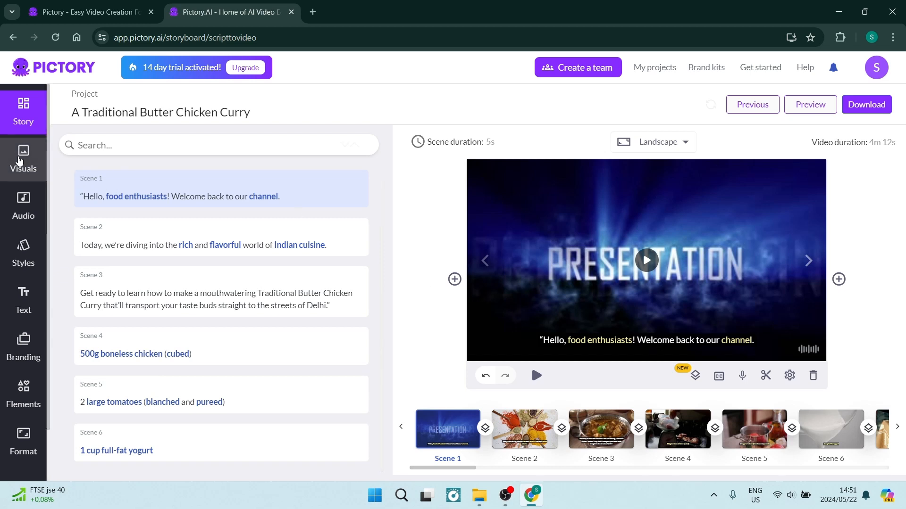
Replace Scene 1's visual with the library clip of a white globe between glowing chevrons on black.
click(19, 158)
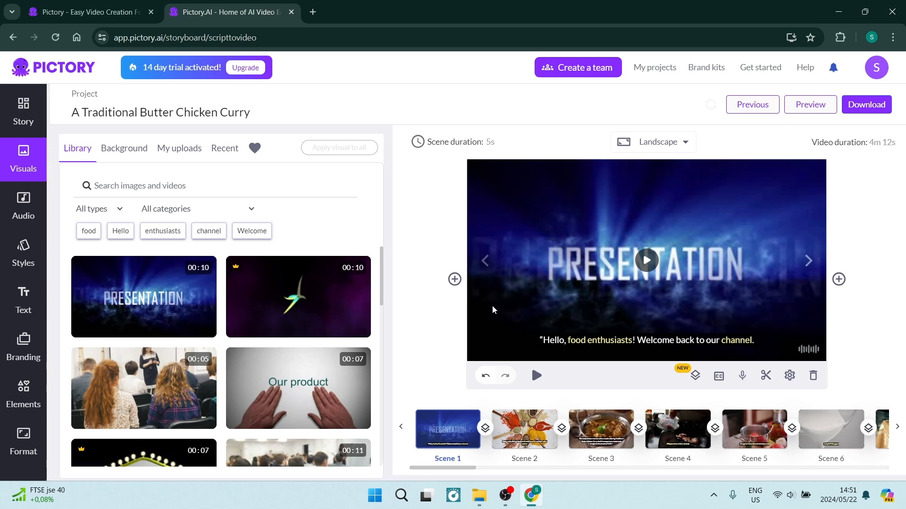
mouse_move(176, 314)
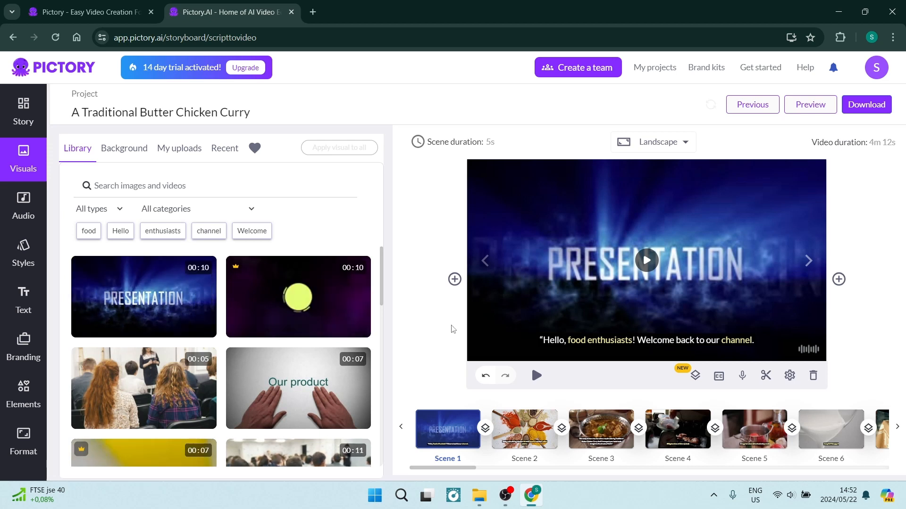
scroll(308, 353, down, 8)
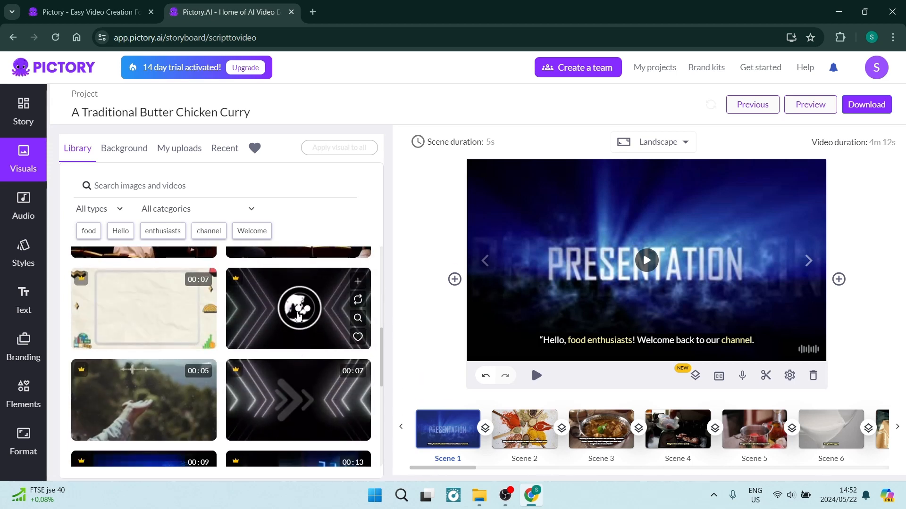
click(296, 331)
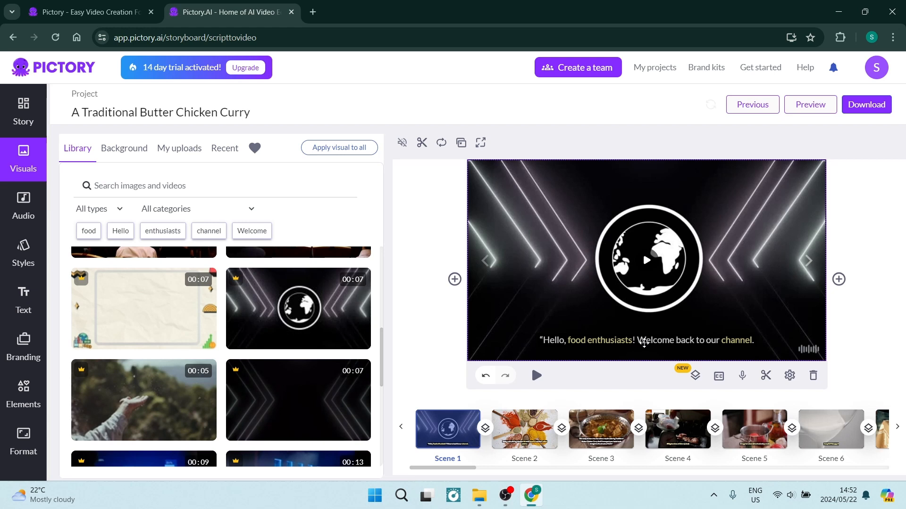
Examine the formatting options for Scene 1's caption, including text color, and leave the caption's text editing.
click(645, 343)
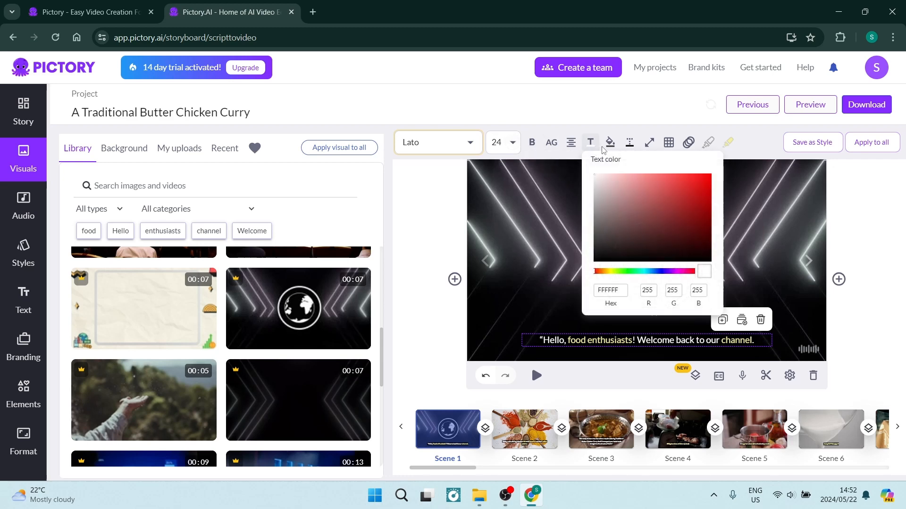
mouse_move(672, 145)
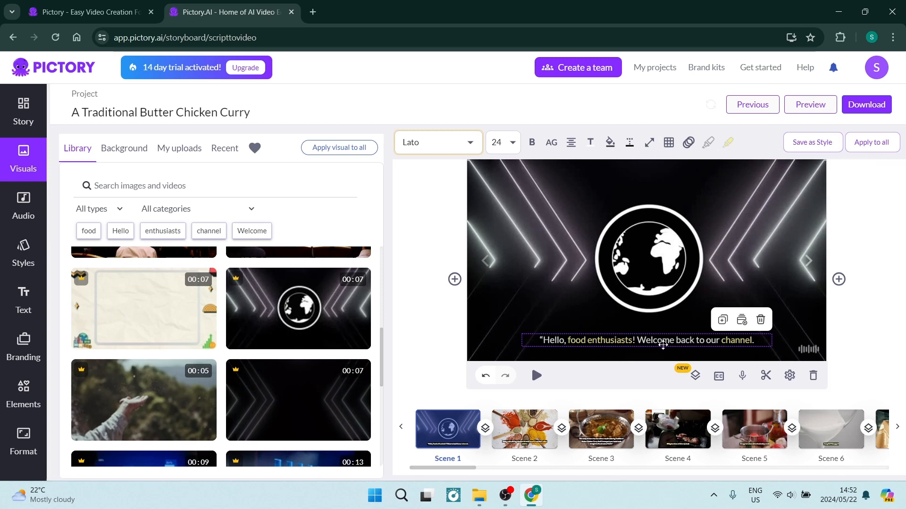
click(661, 342)
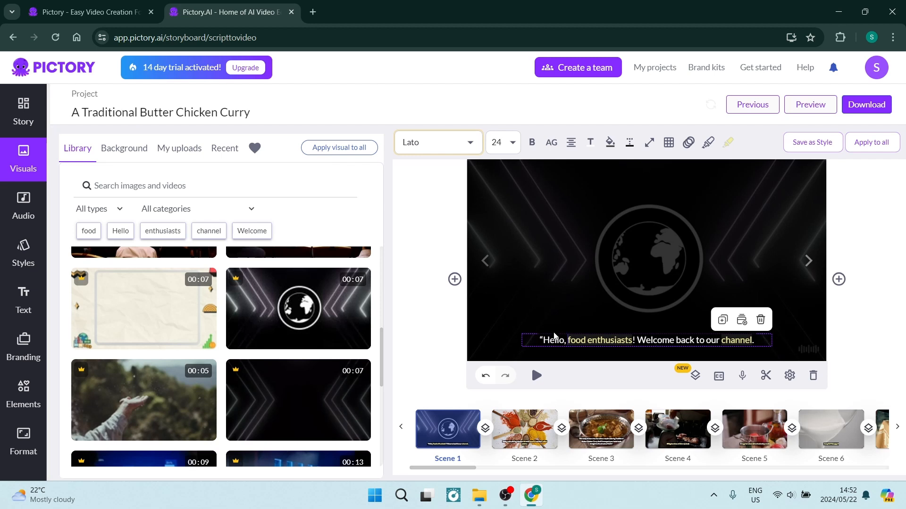
click(421, 317)
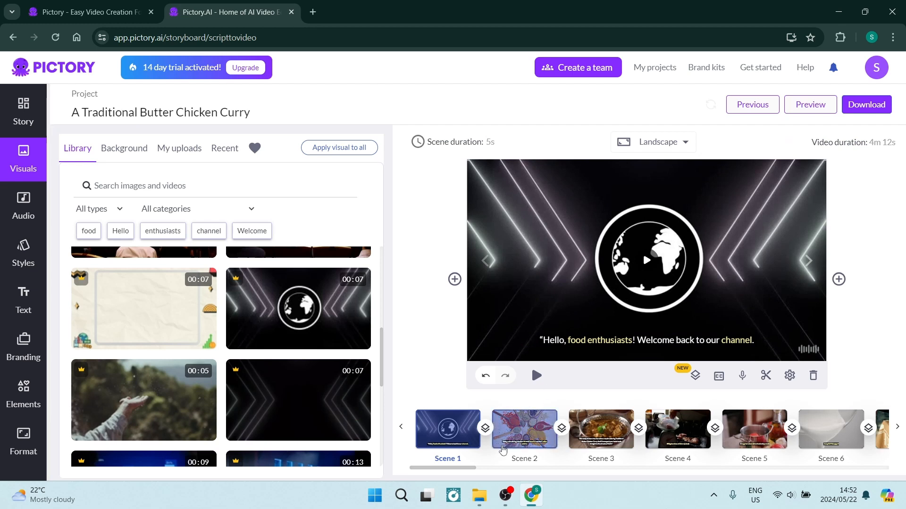
Look through the scene thumbnails in the timeline and the matching scene texts in the story.
drag(463, 469, 658, 461)
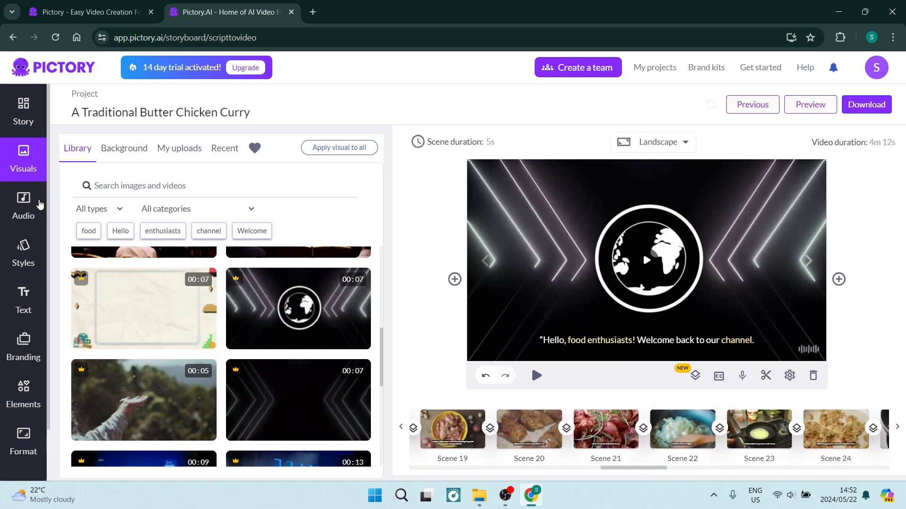
click(24, 116)
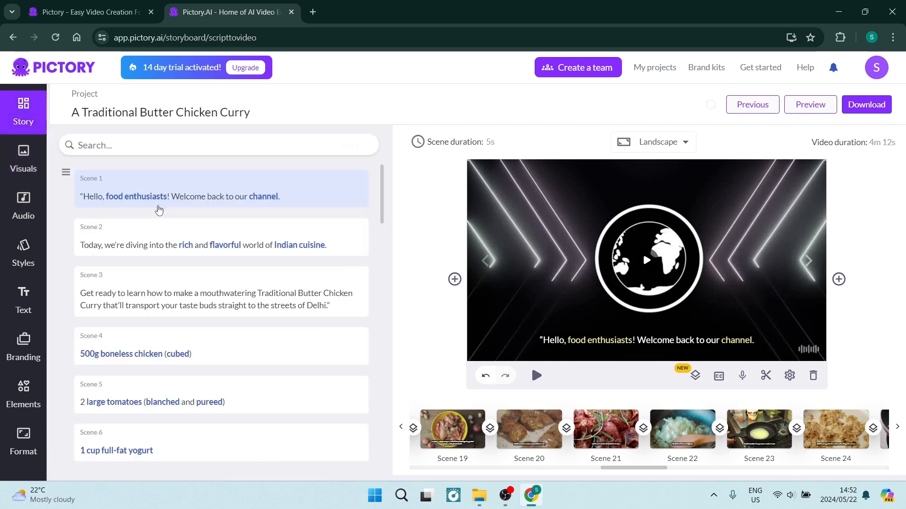
scroll(159, 210, down, 5)
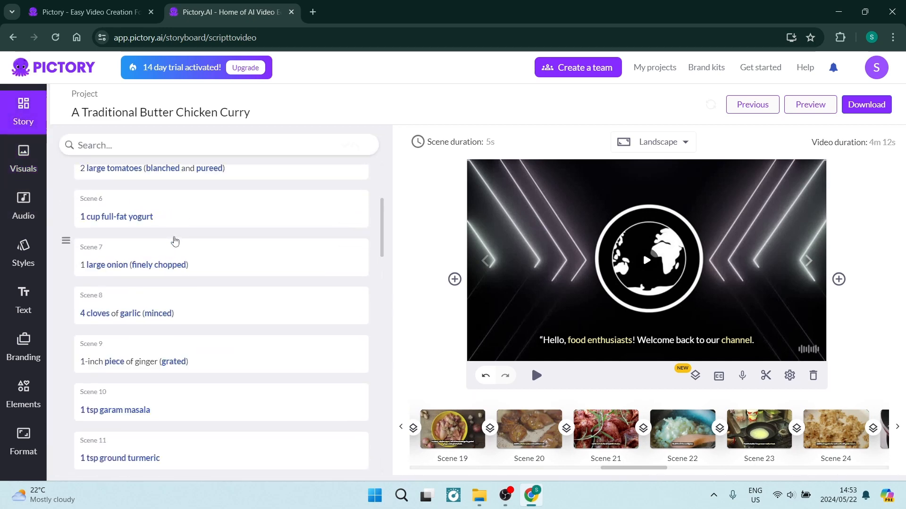
scroll(174, 241, up, 5)
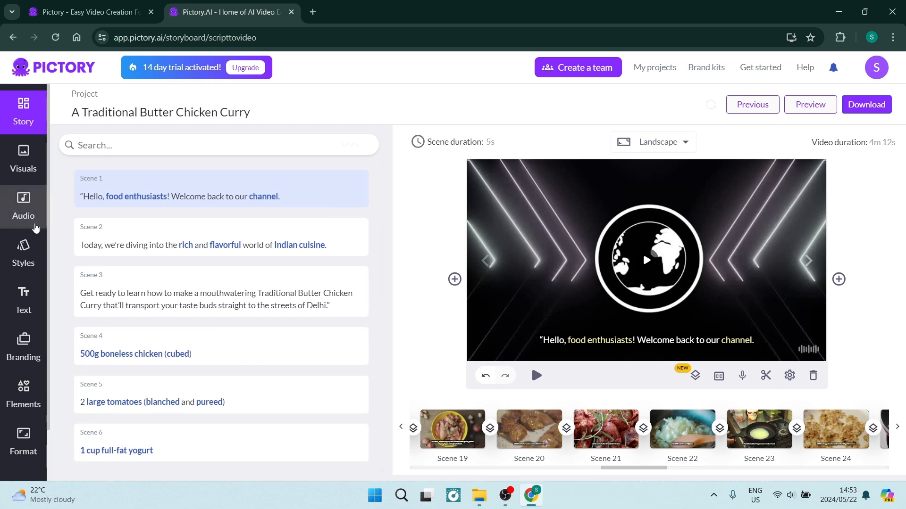
Examine the audio options: background music tracks, the list of premium AI voiceovers, and the voiceover upload area.
click(14, 207)
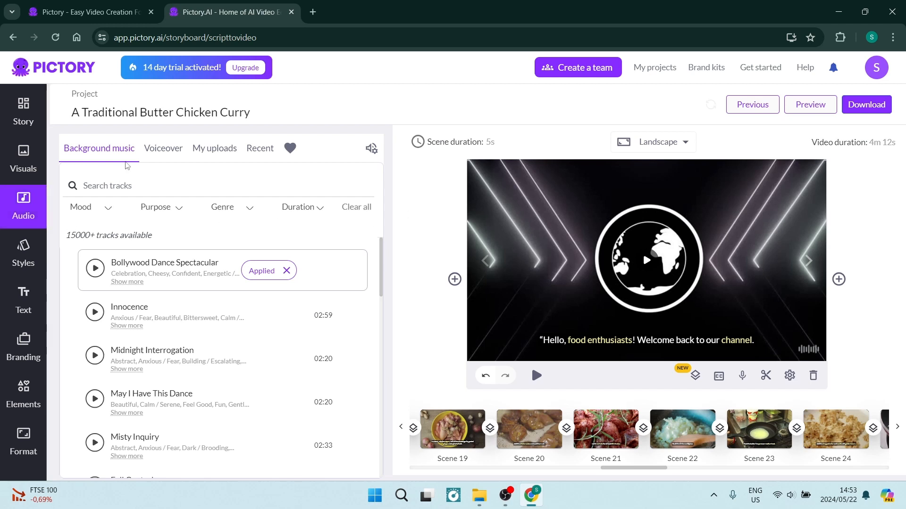
click(164, 154)
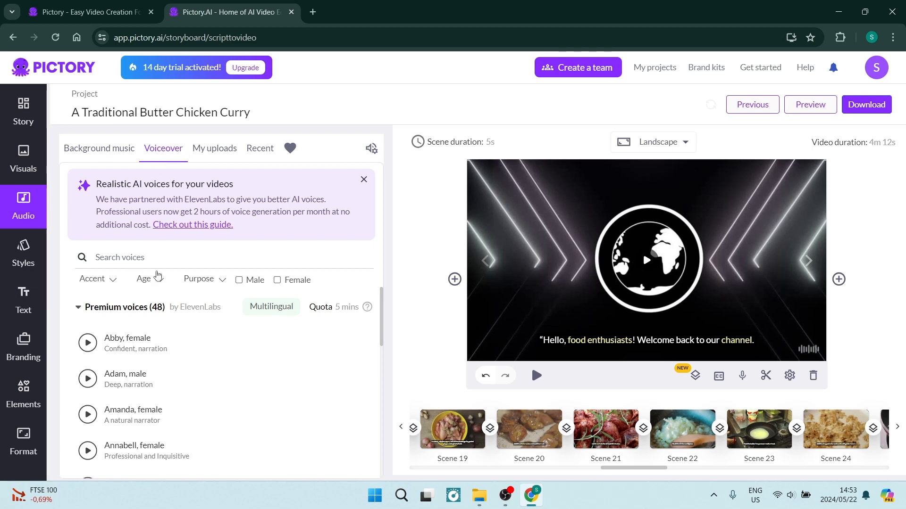
scroll(192, 346, down, 2)
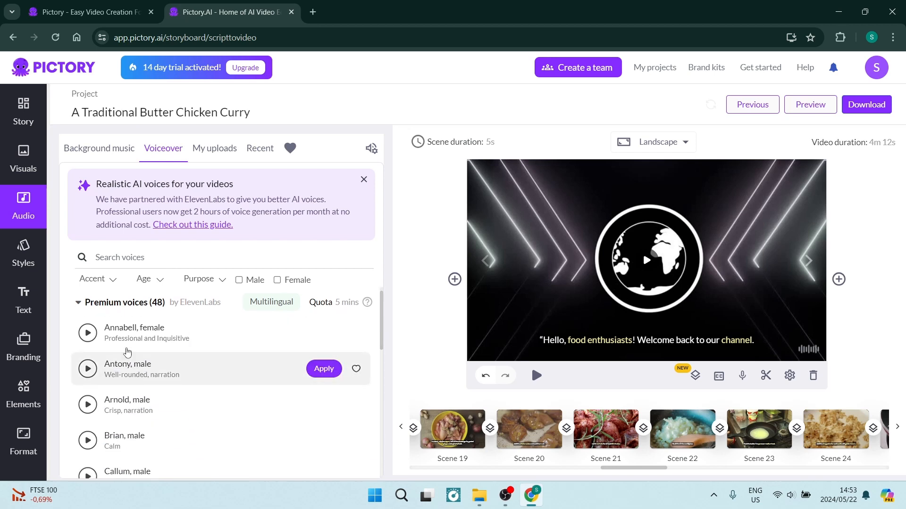
scroll(244, 377, down, 5)
scroll(246, 383, down, 10)
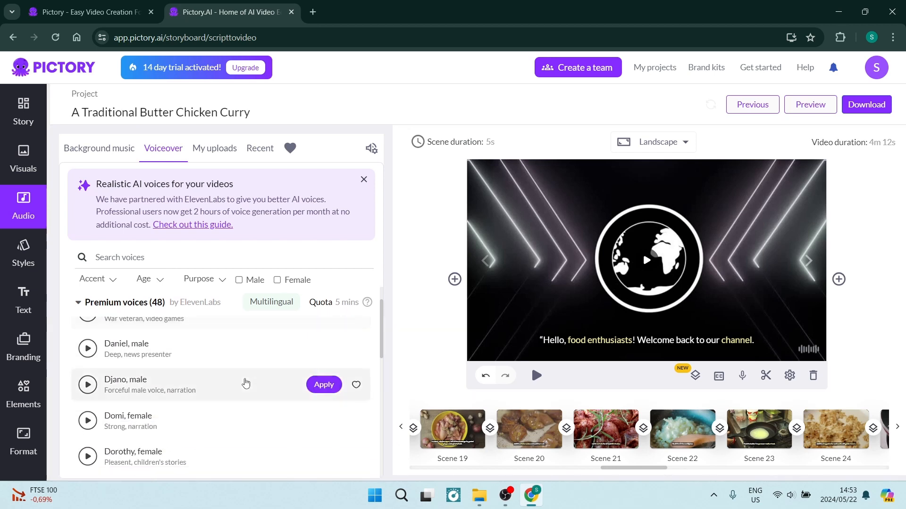
scroll(244, 382, down, 3)
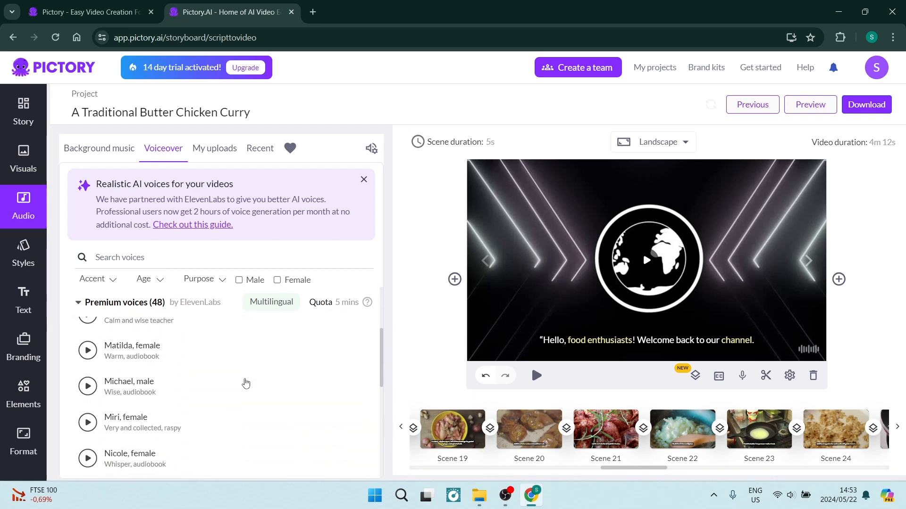
scroll(236, 365, up, 6)
scroll(235, 364, up, 10)
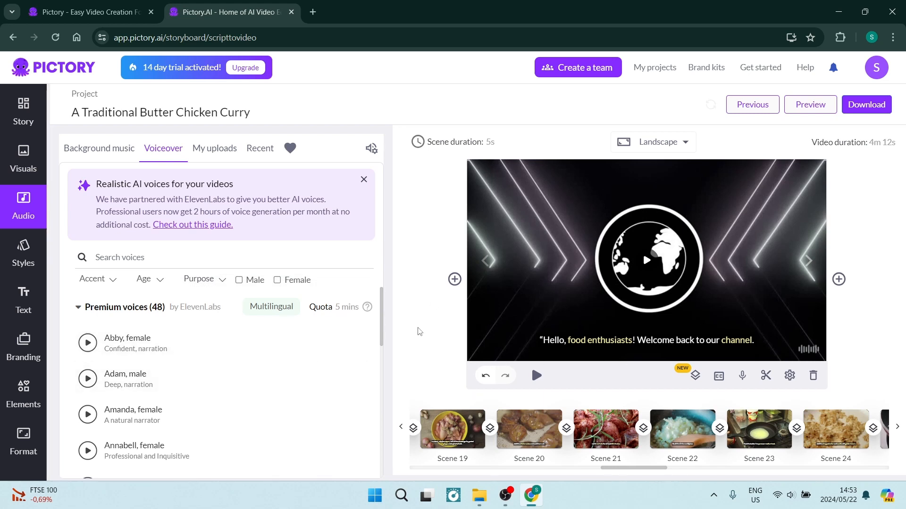
click(213, 150)
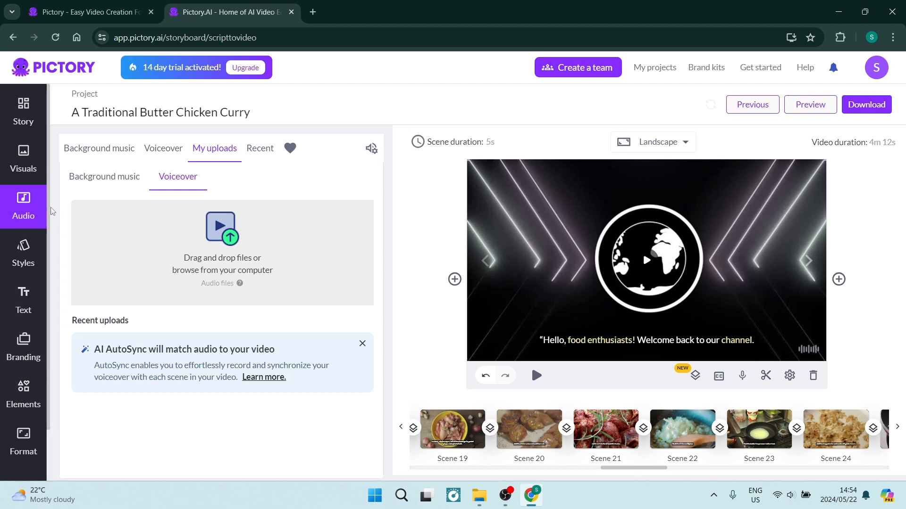
Look over the styles library, the saved styles and the default text boxes available for the scene.
click(26, 255)
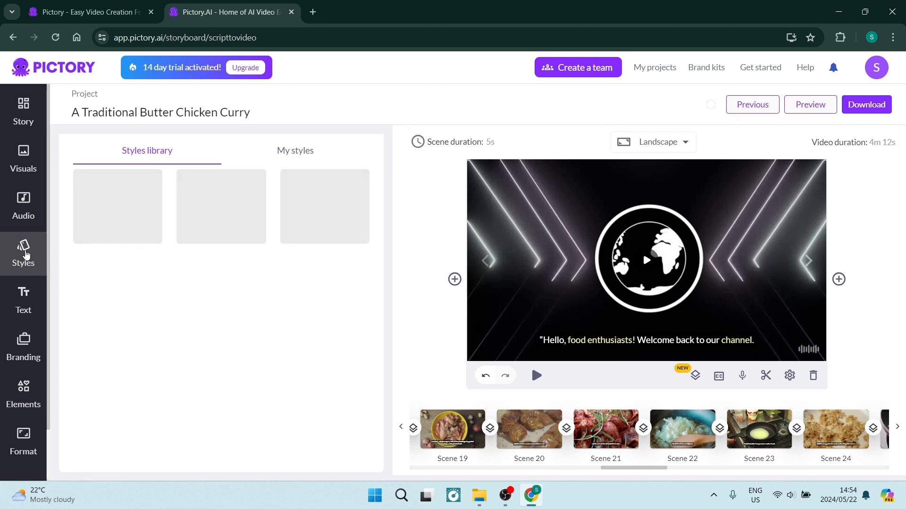
click(285, 155)
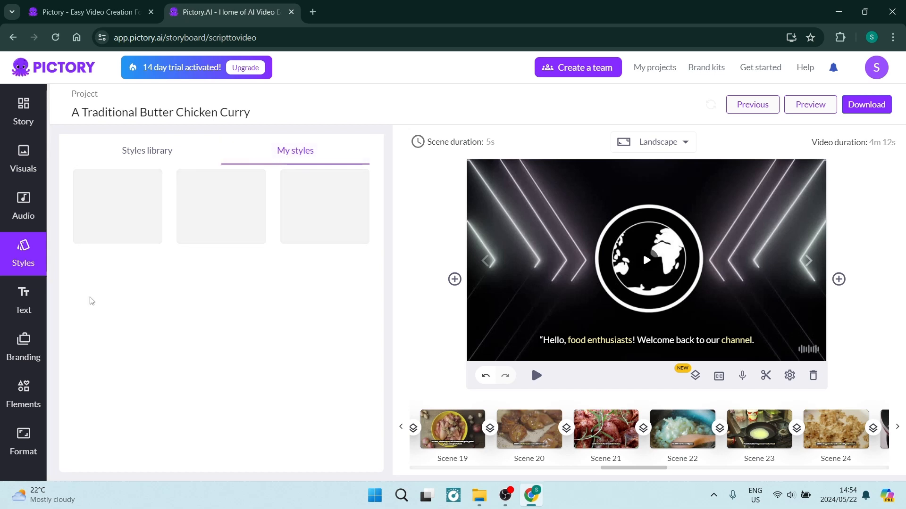
click(26, 302)
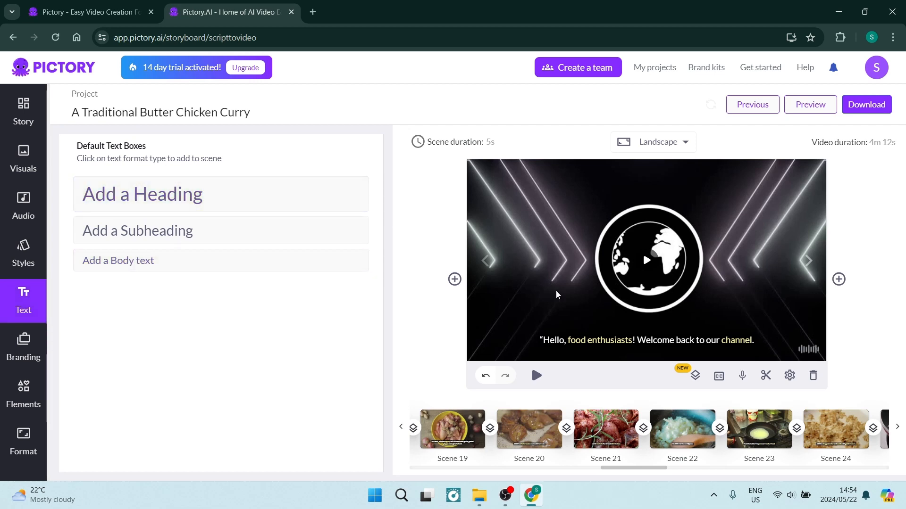
Examine the branding options and the brand creation form with its name, logo, color and font settings, and cancel the form.
click(39, 339)
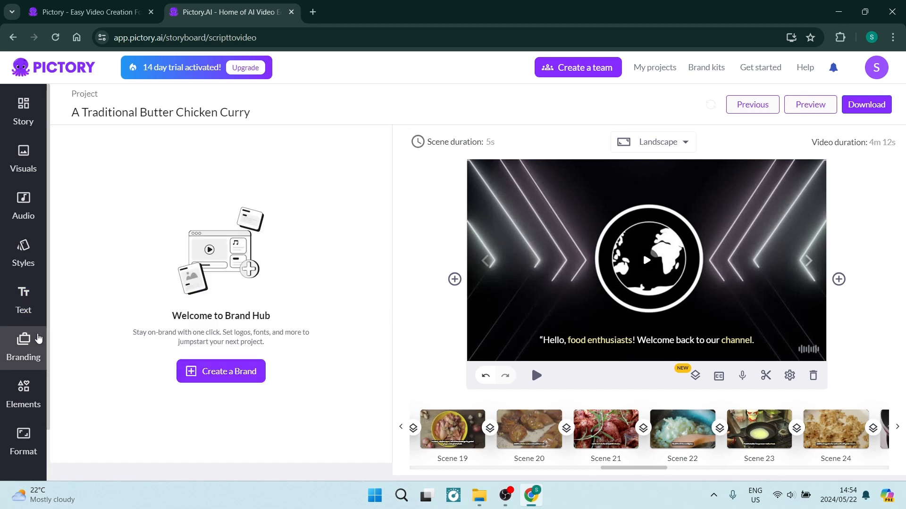
click(202, 372)
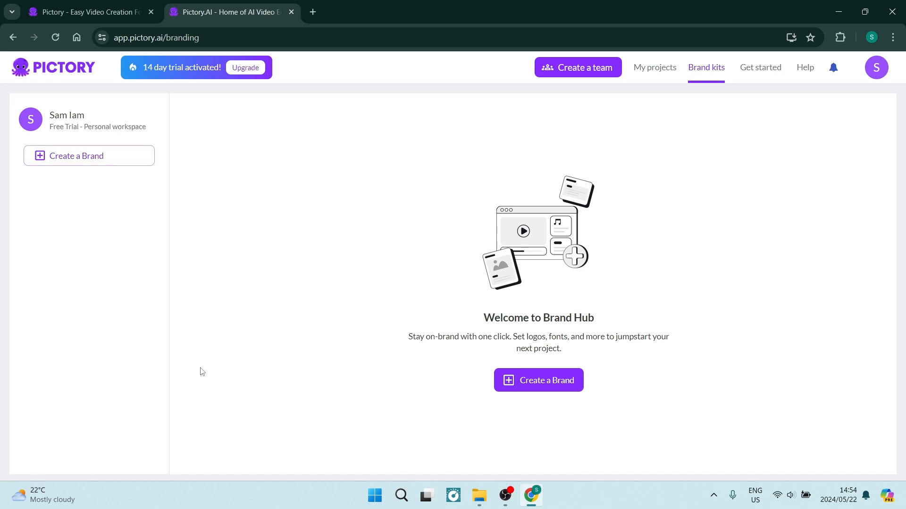
click(543, 381)
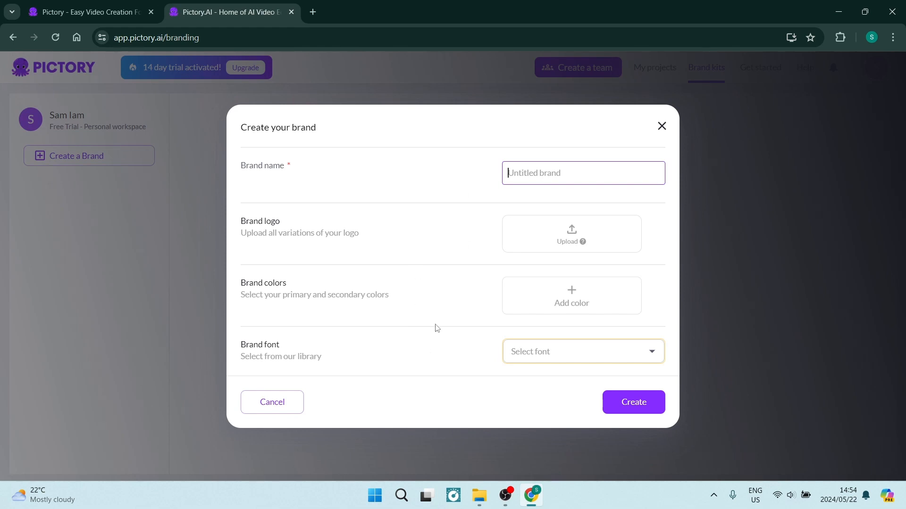
click(285, 409)
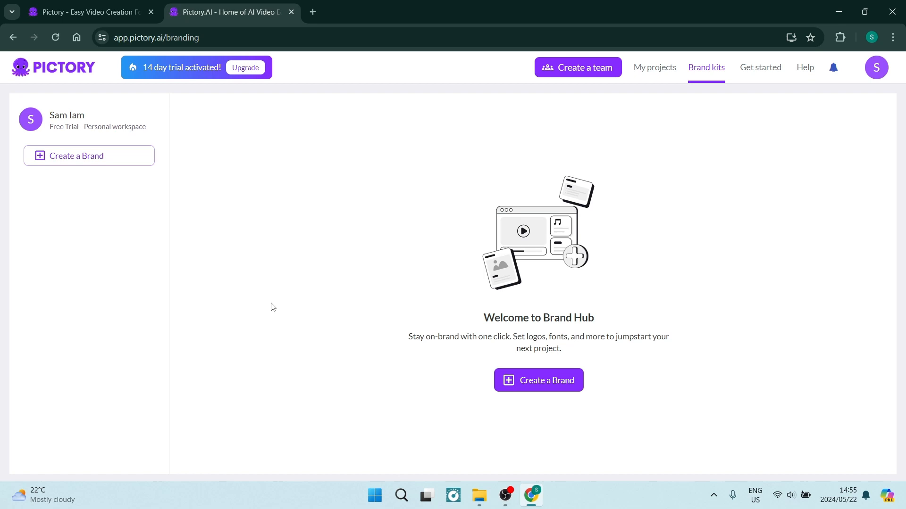
Return to the storyboard of the project "A Traditional Butter Chicken Curry" and start downloading the video.
click(55, 10)
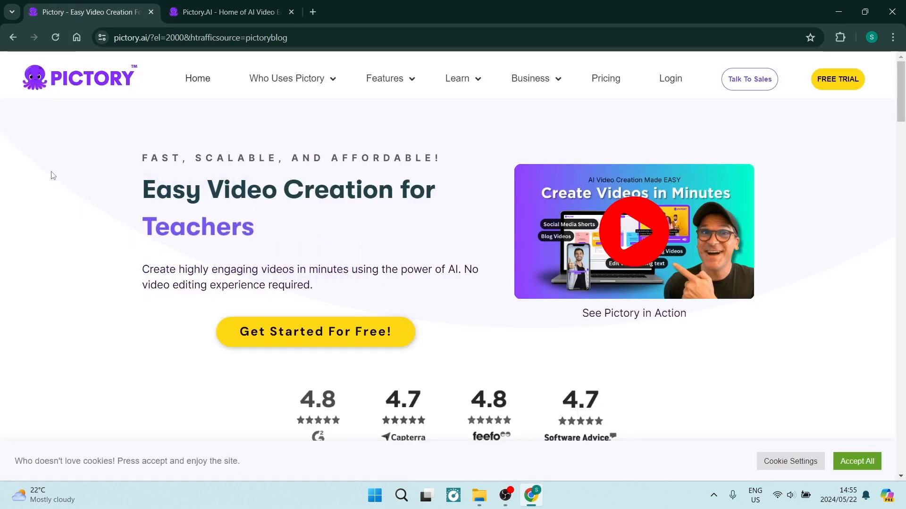
click(225, 13)
click(13, 37)
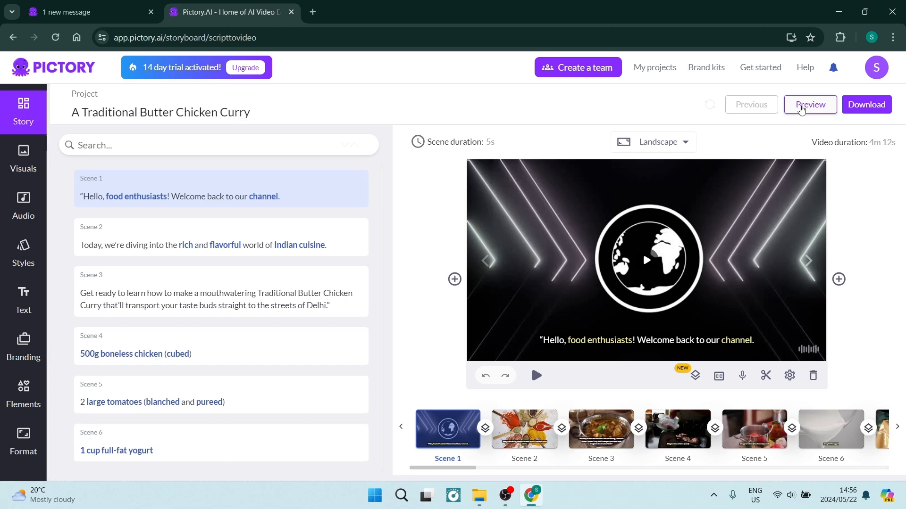
click(864, 104)
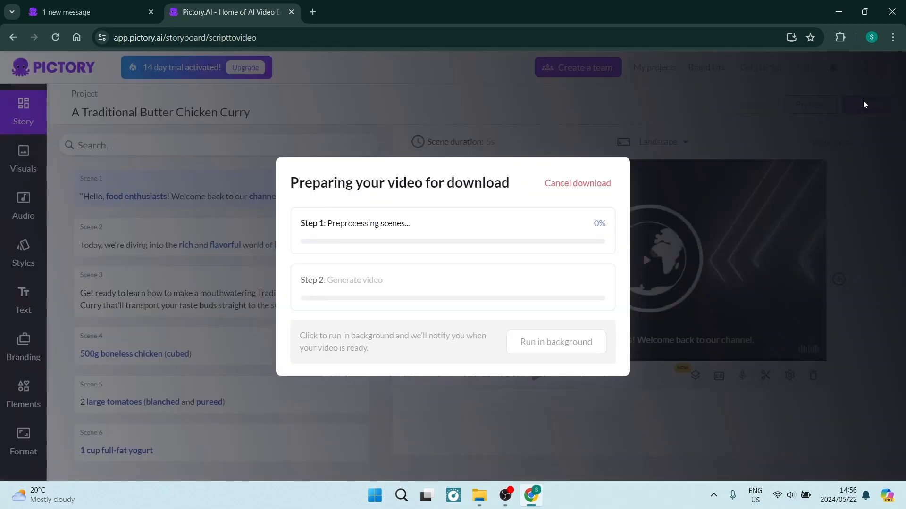